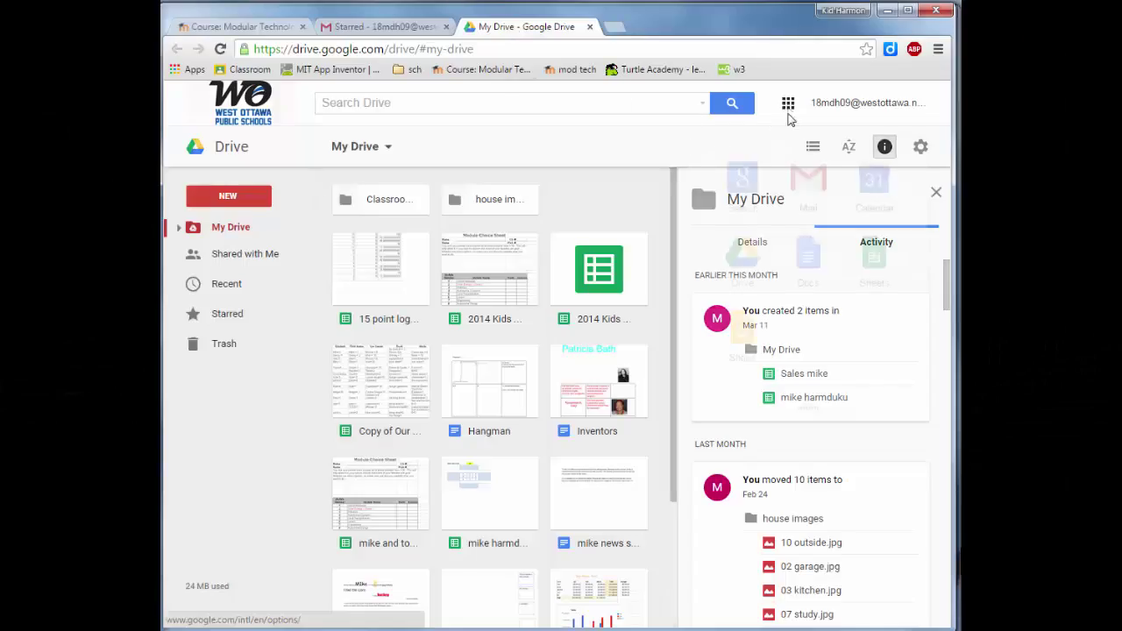
Create a new Google Drawings file from Drive's New > More menu.
left_click(788, 102)
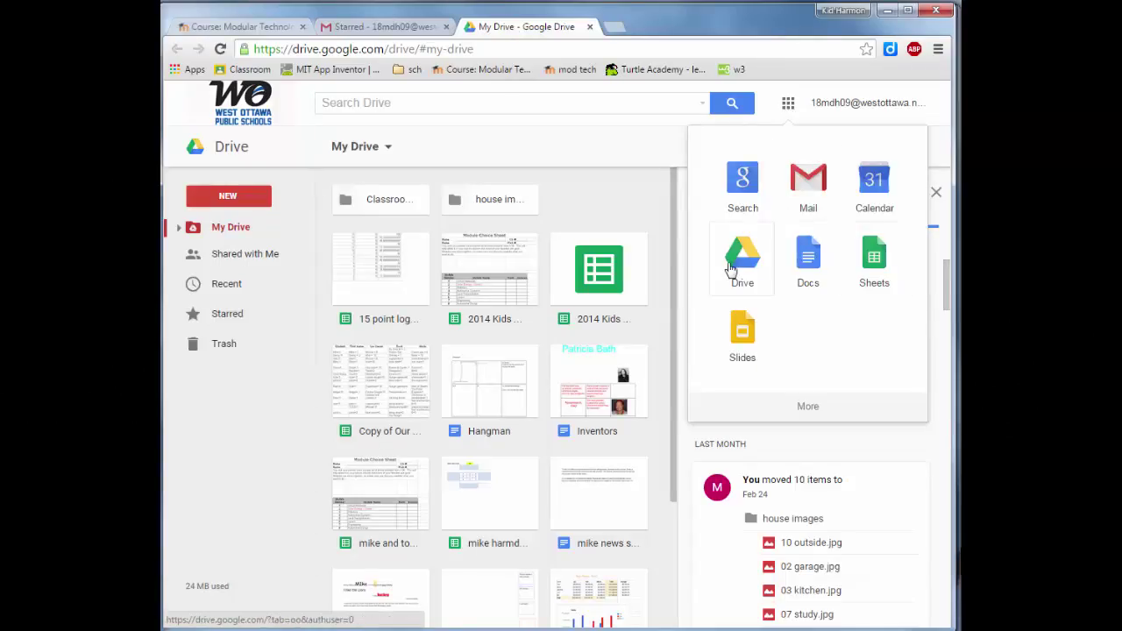
left_click(228, 197)
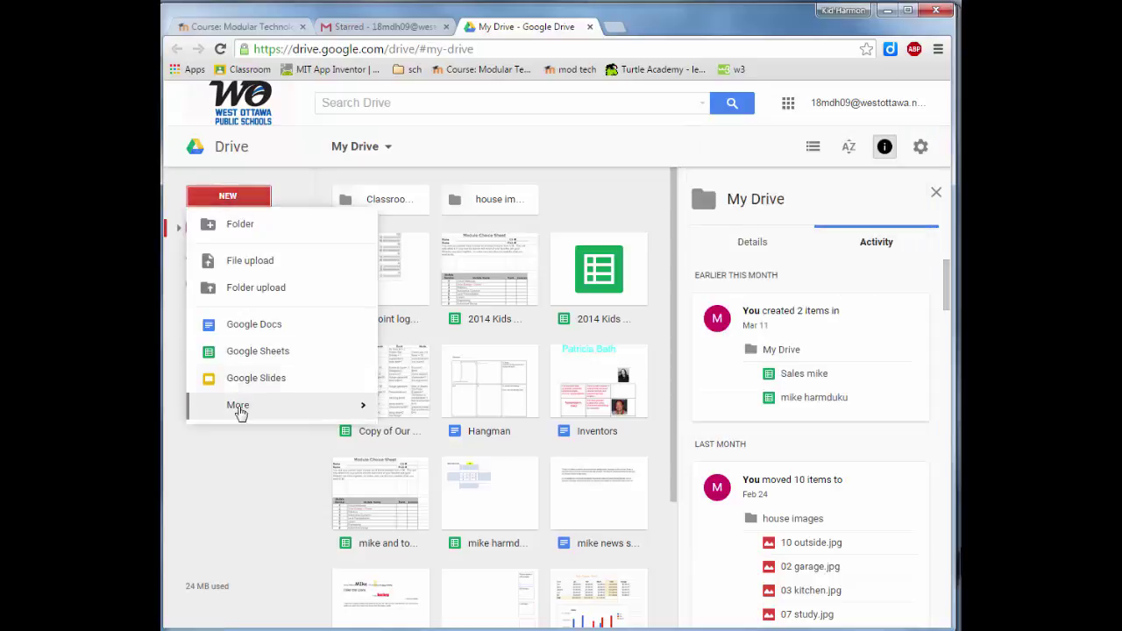
mouse_move(241, 409)
left_click(421, 434)
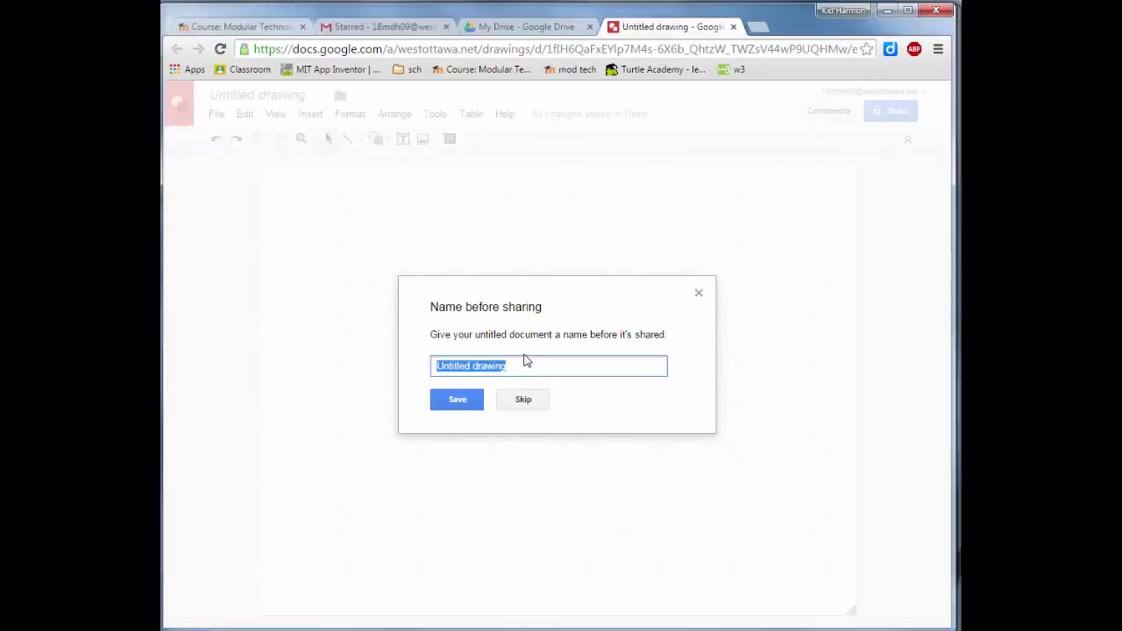
Name the drawing 'Pictionary' and share it with edit access to the second school account.
type("Pictionary")
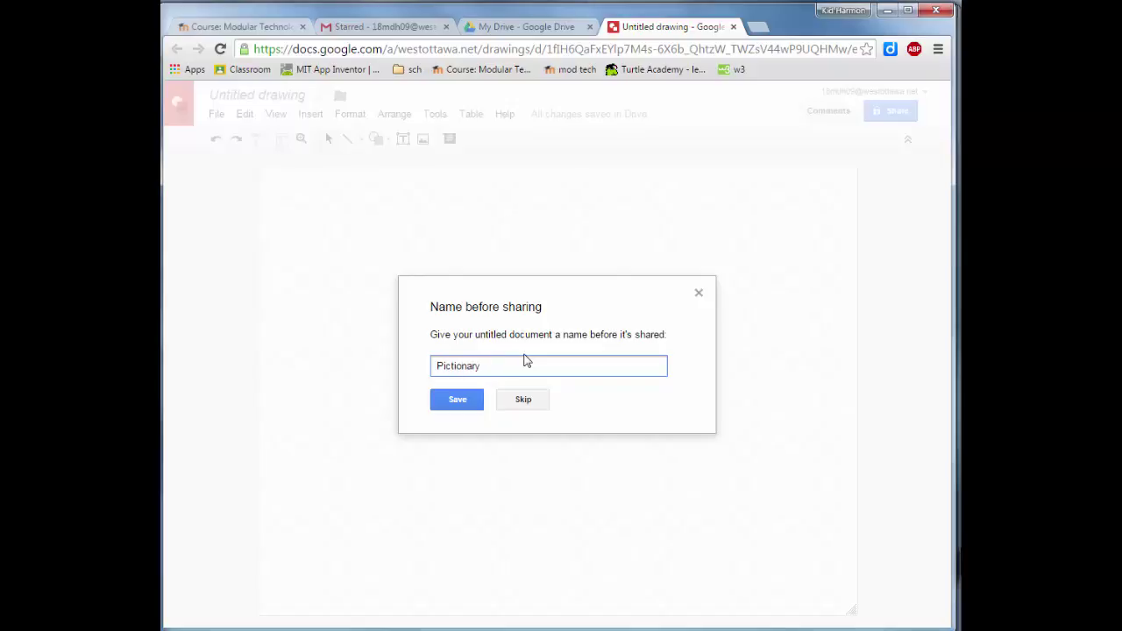
left_click(456, 399)
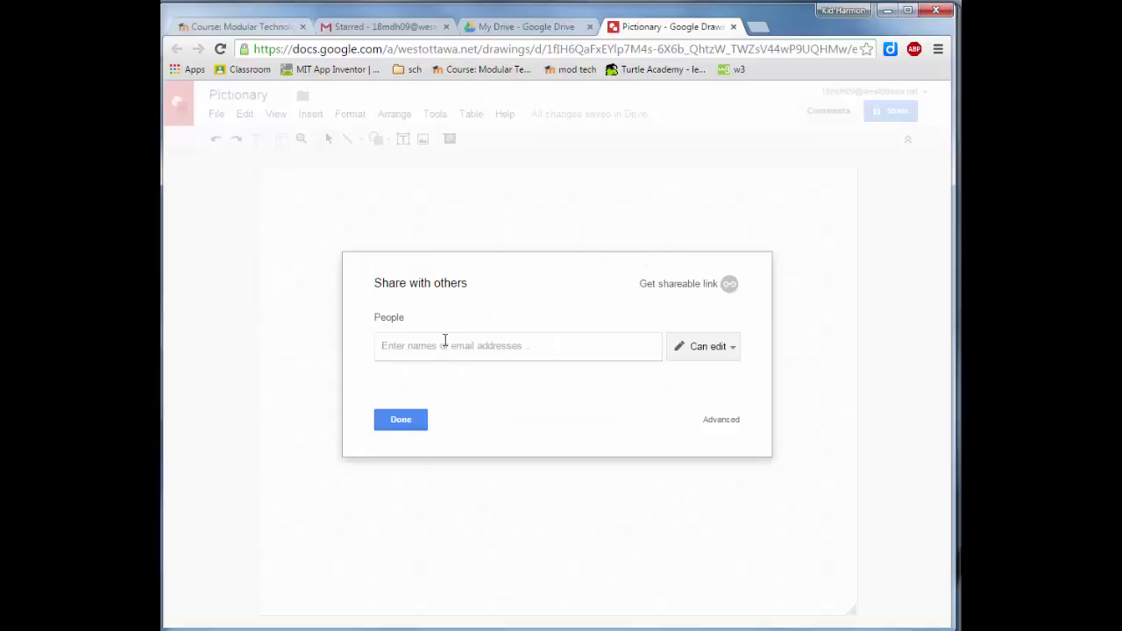
type("harmo")
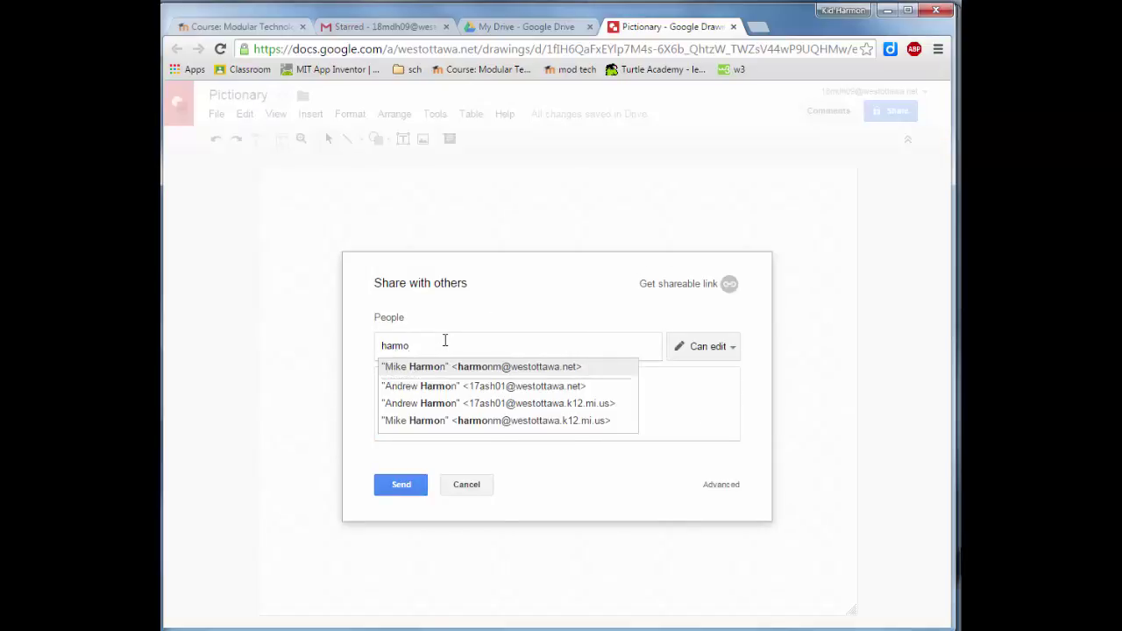
left_click(445, 367)
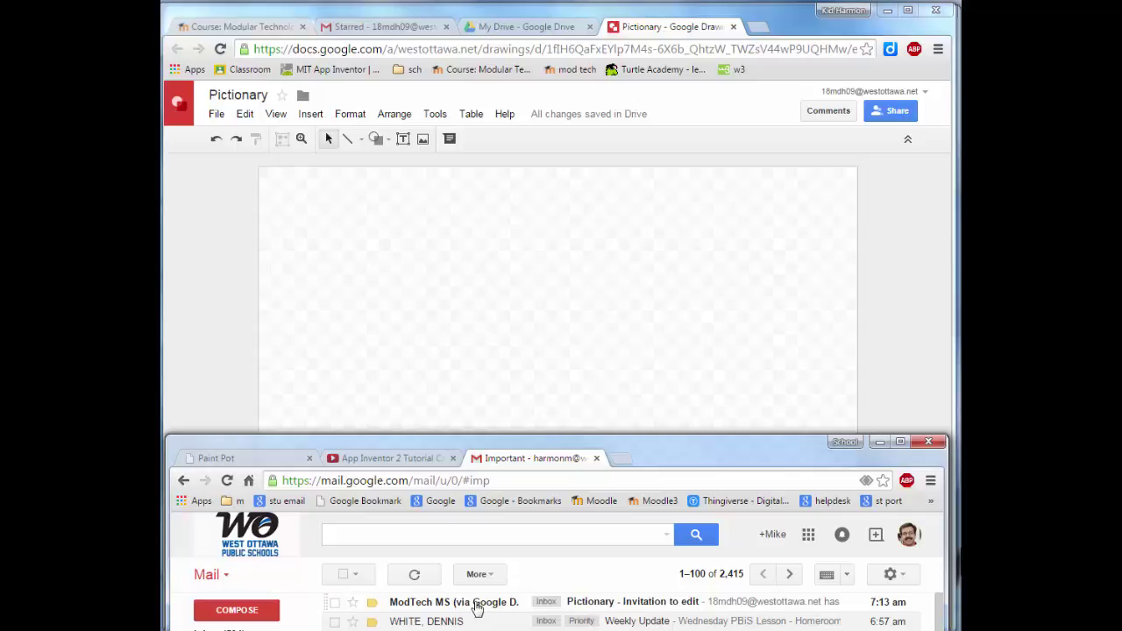
Open the 'Pictionary - Invitation to edit' email and open the shared drawing in Drawings.
left_click(426, 606)
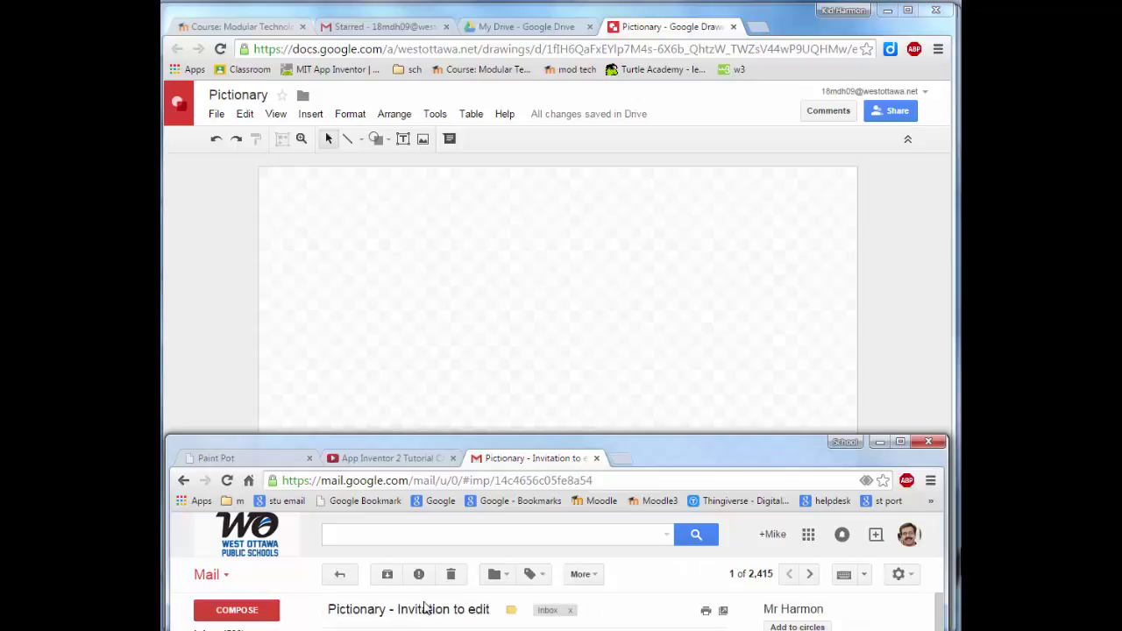
left_click_drag(701, 441, 699, 53)
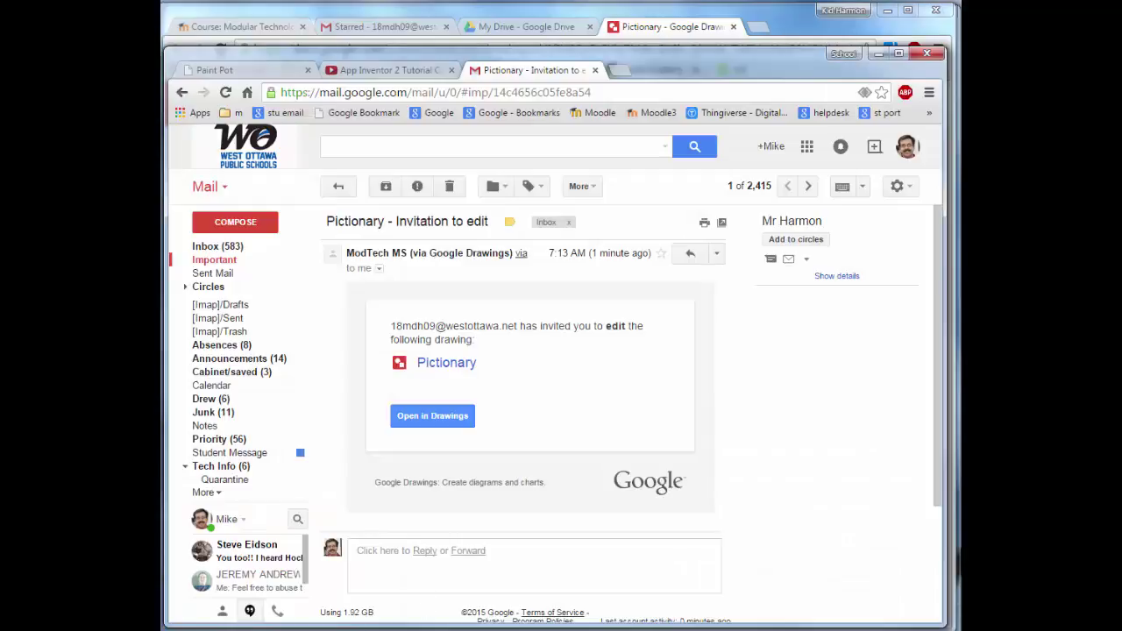
left_click(430, 417)
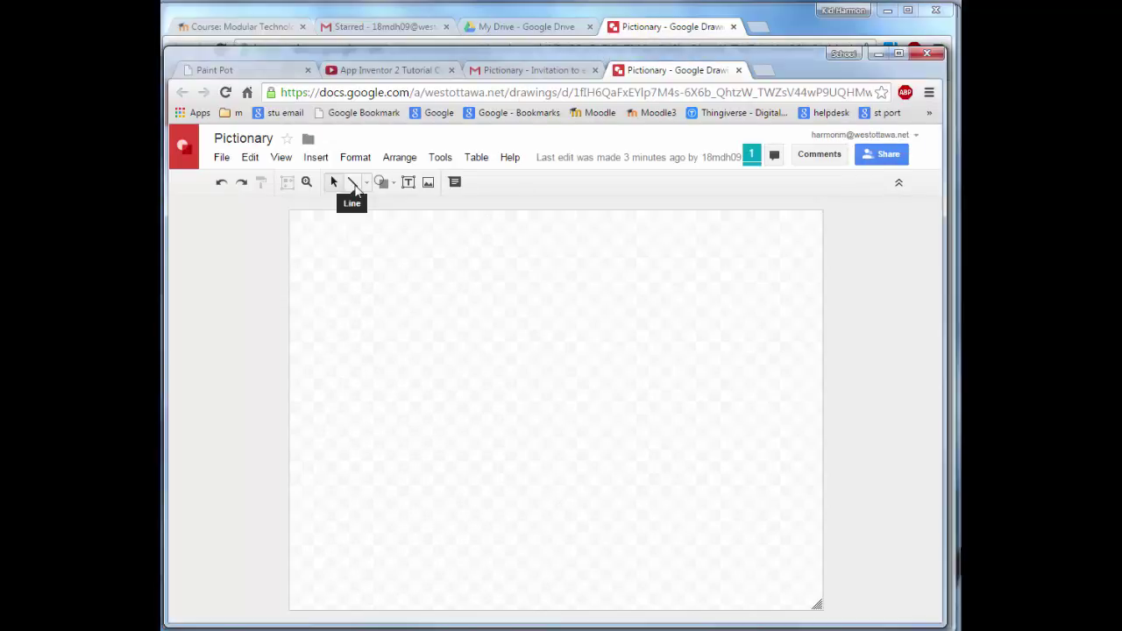
Draw a vertical divider line near the right edge and a text box in the right column.
left_click(353, 181)
left_click_drag(702, 211, 704, 602)
left_click(408, 183)
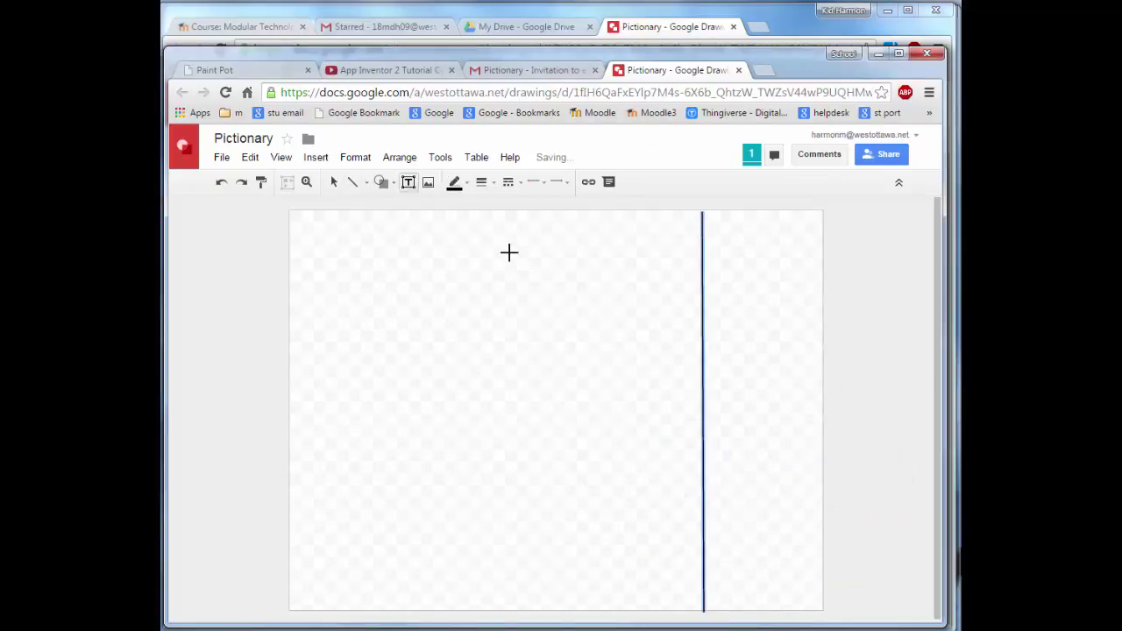
left_click_drag(721, 230, 810, 287)
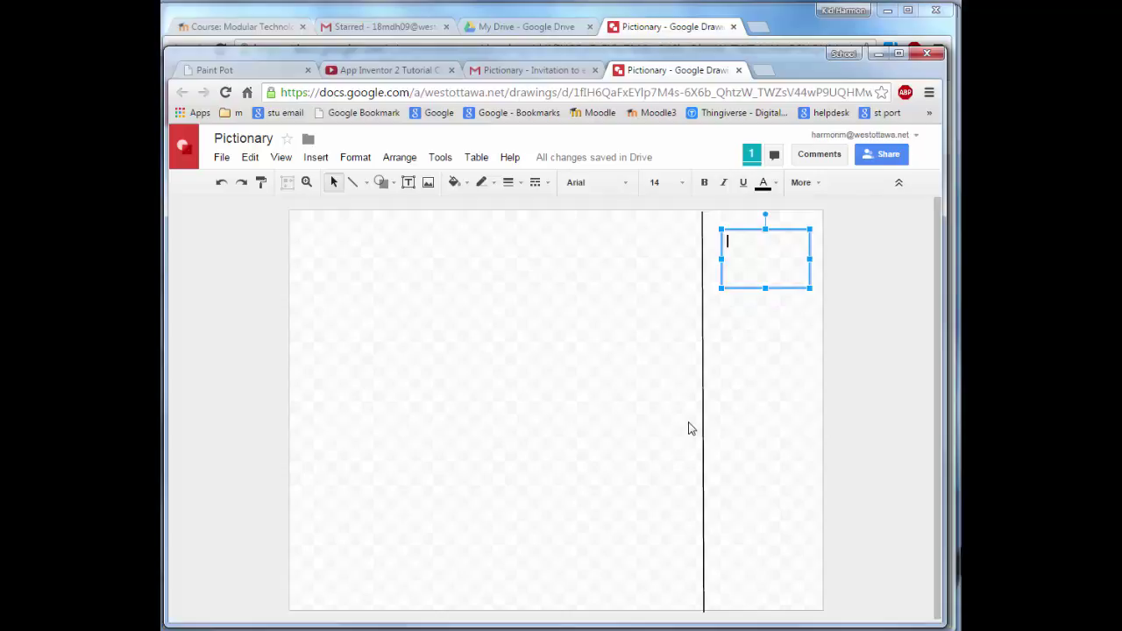
key("alt+Tab")
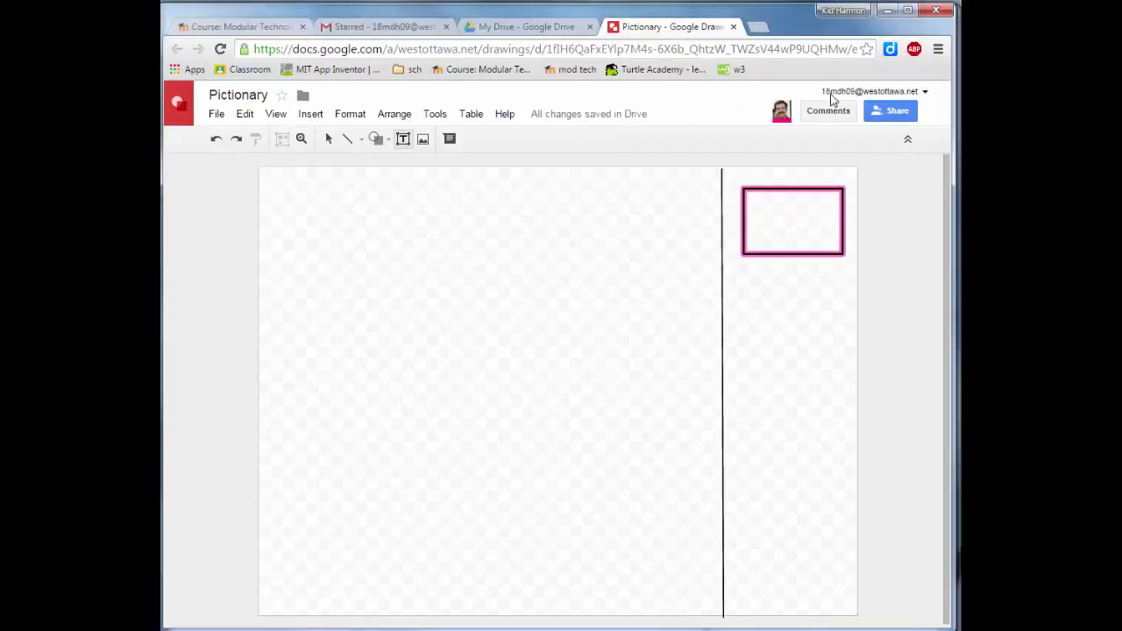
Draw a second text box below the first with a blue 4px border.
left_click_drag(744, 283, 845, 344)
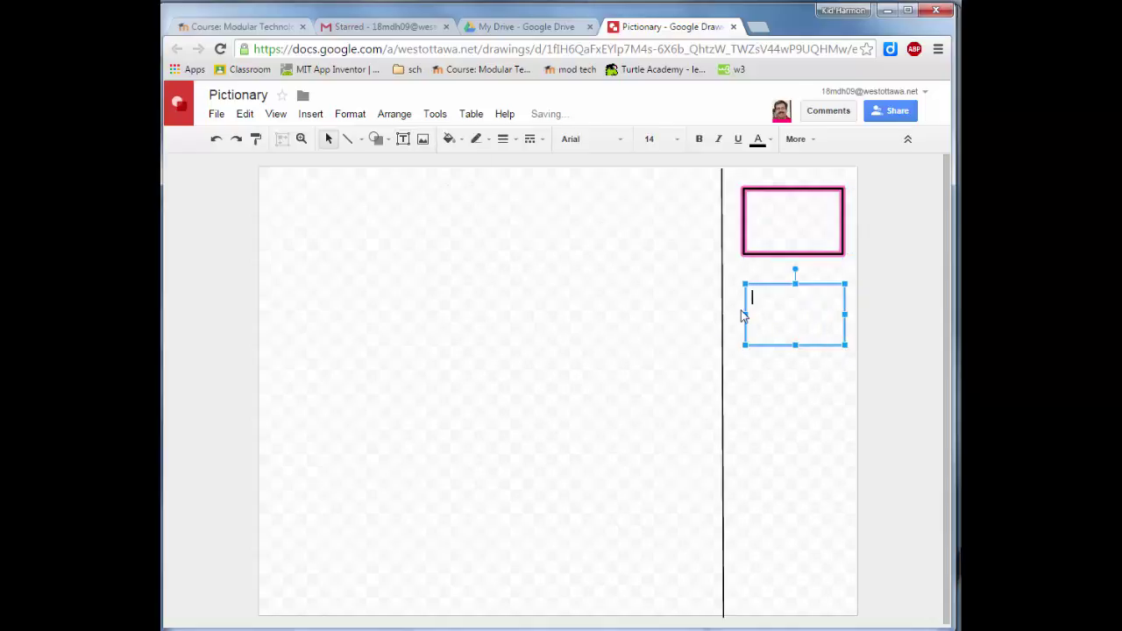
left_click(488, 143)
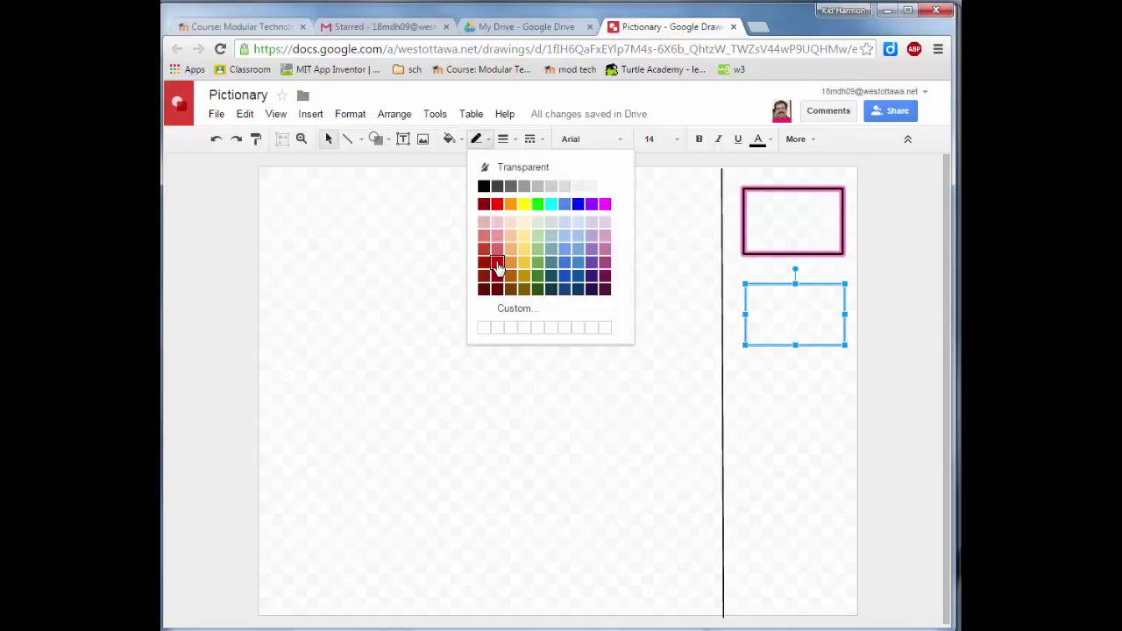
left_click(564, 262)
left_click(504, 139)
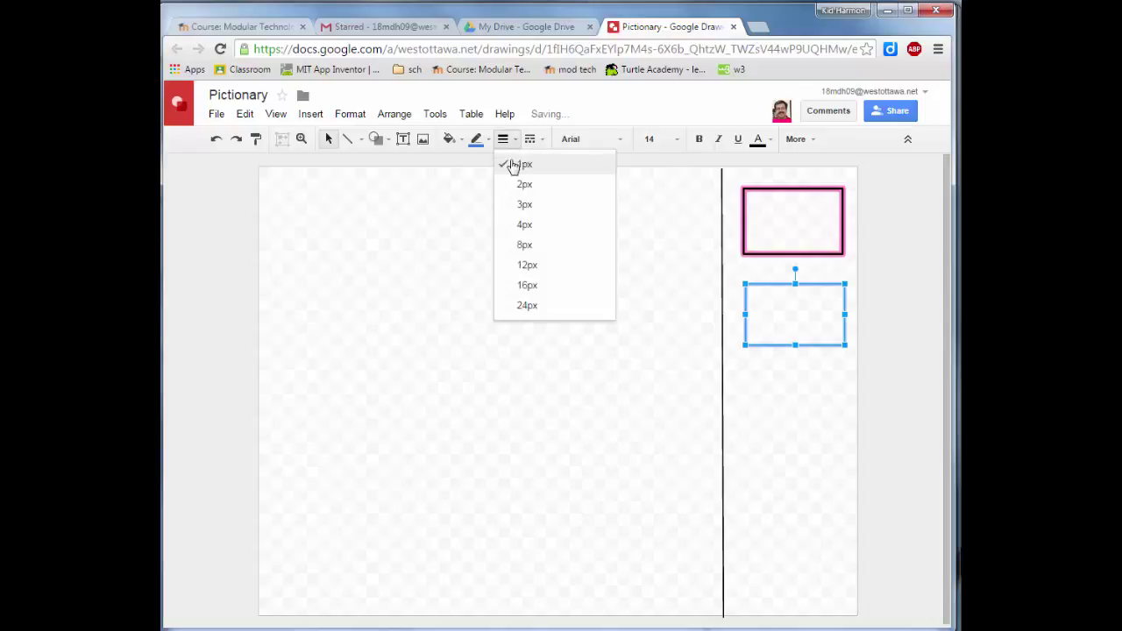
left_click(525, 225)
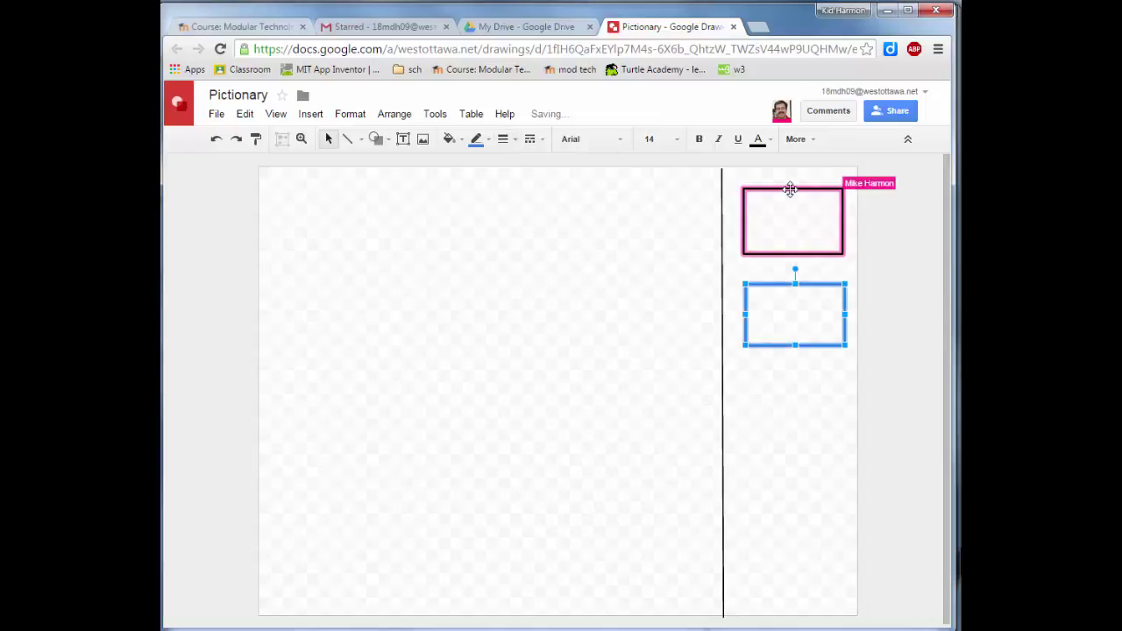
key("alt+Tab")
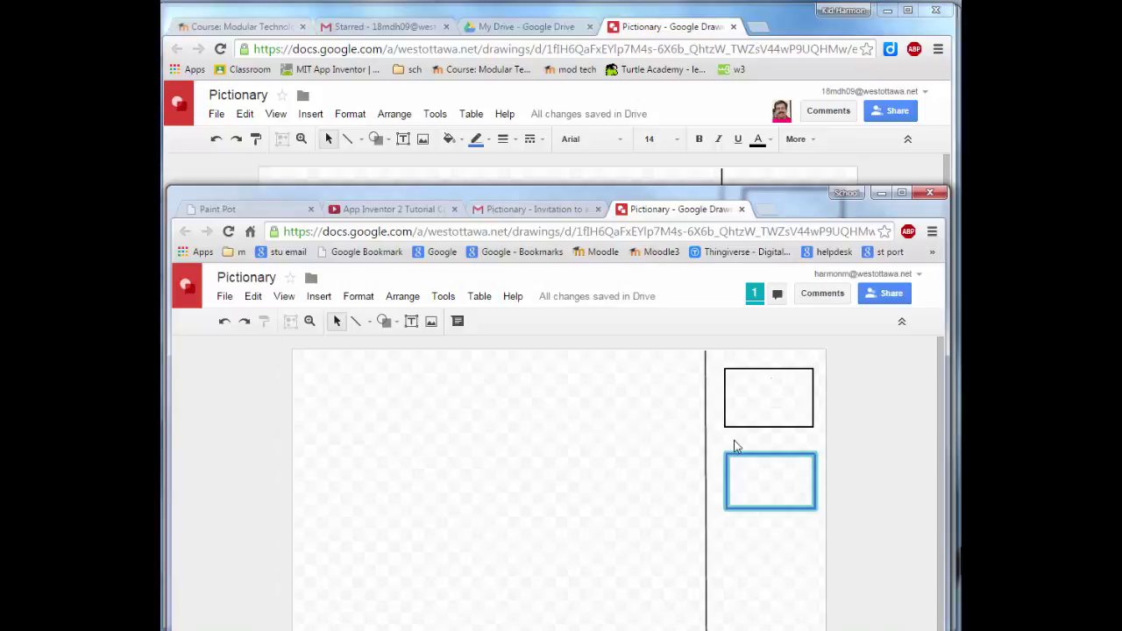
Change the top text box's outline to orange at 4px weight.
left_click(751, 420)
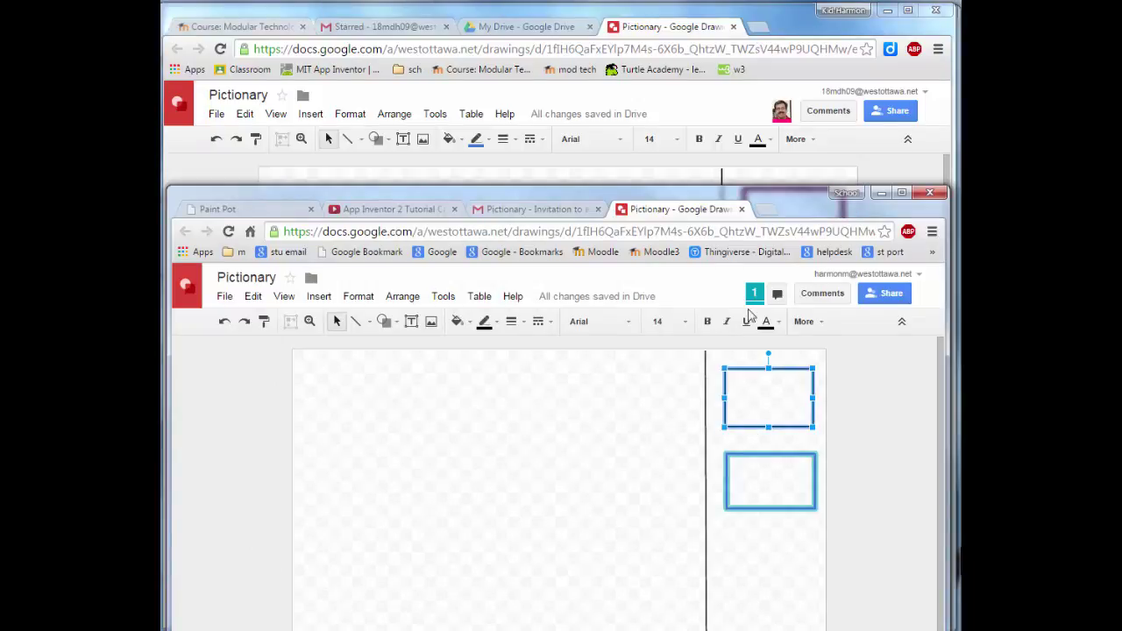
left_click(484, 322)
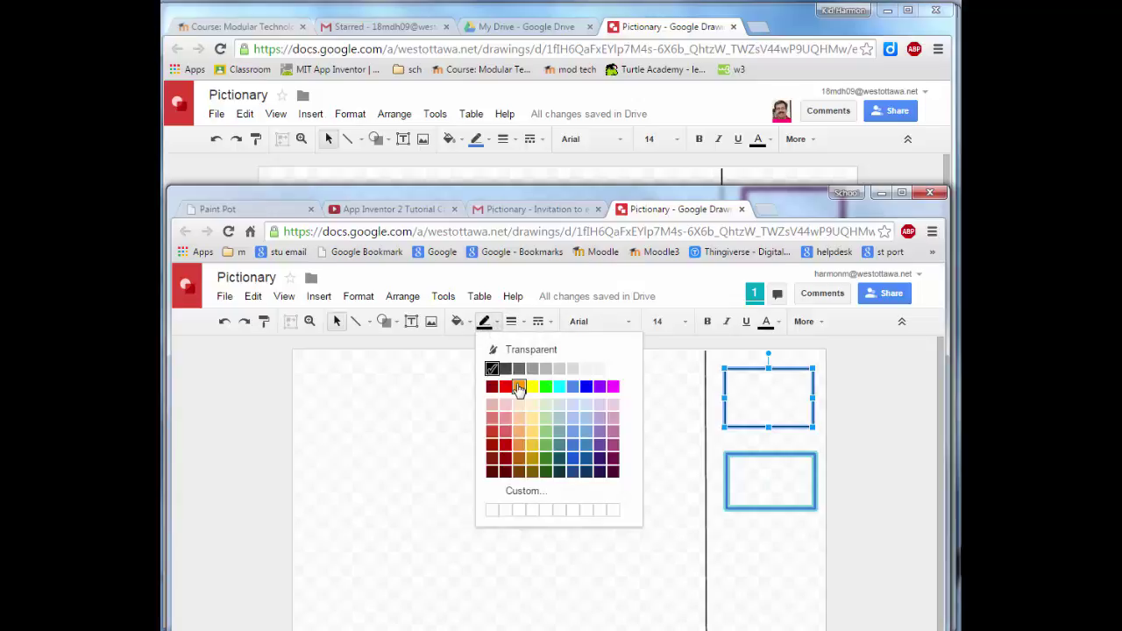
left_click(517, 388)
left_click(512, 321)
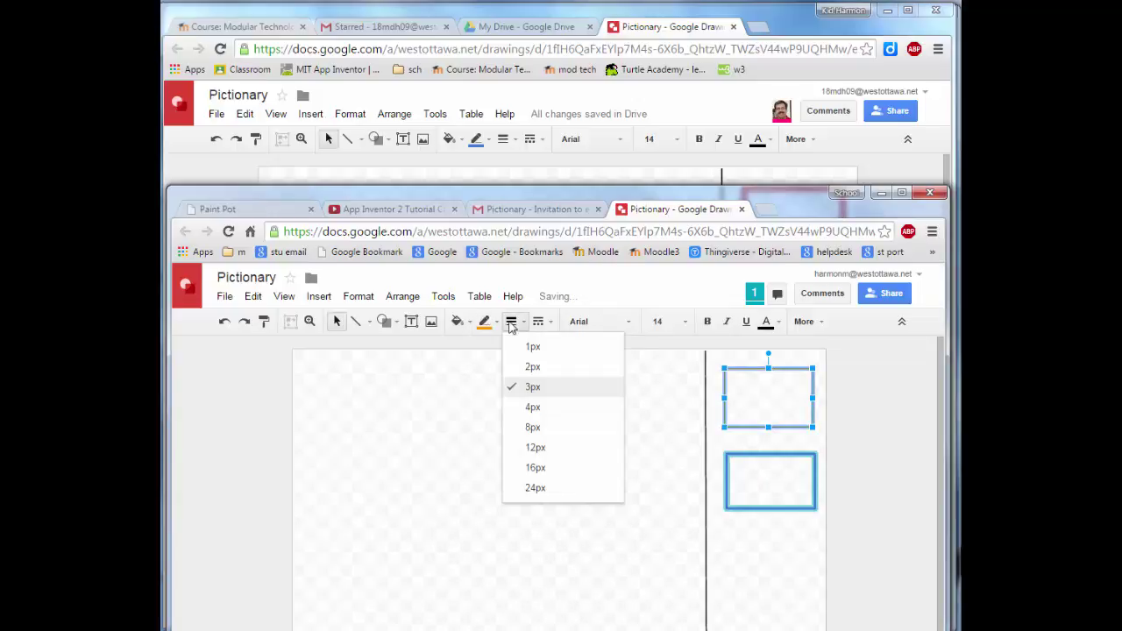
left_click(532, 412)
left_click(715, 438)
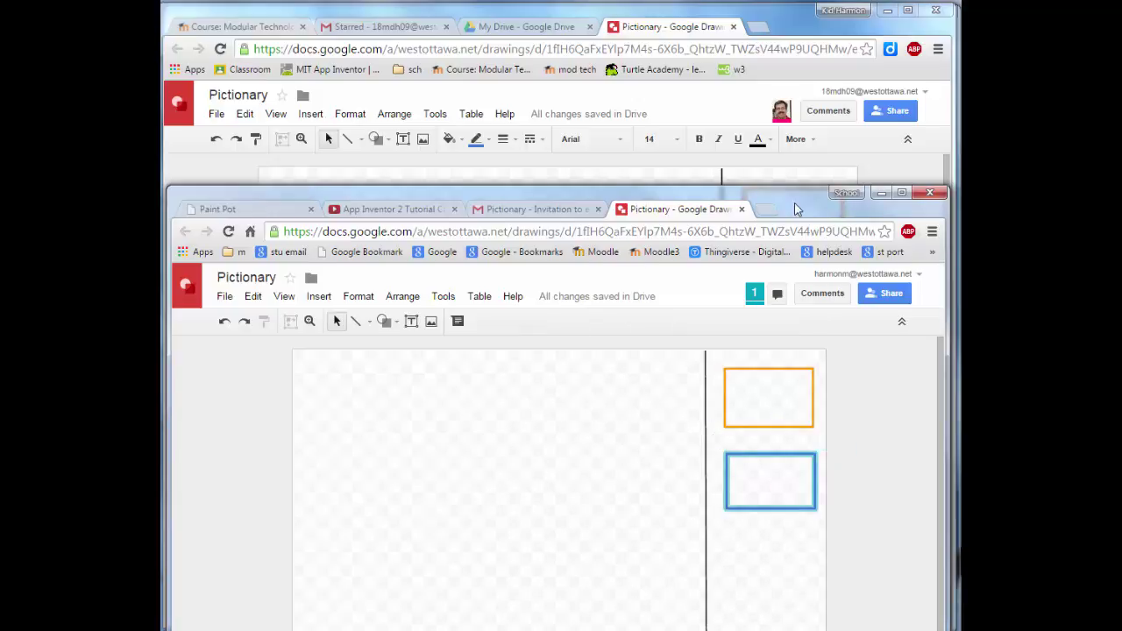
left_click_drag(797, 196, 798, 174)
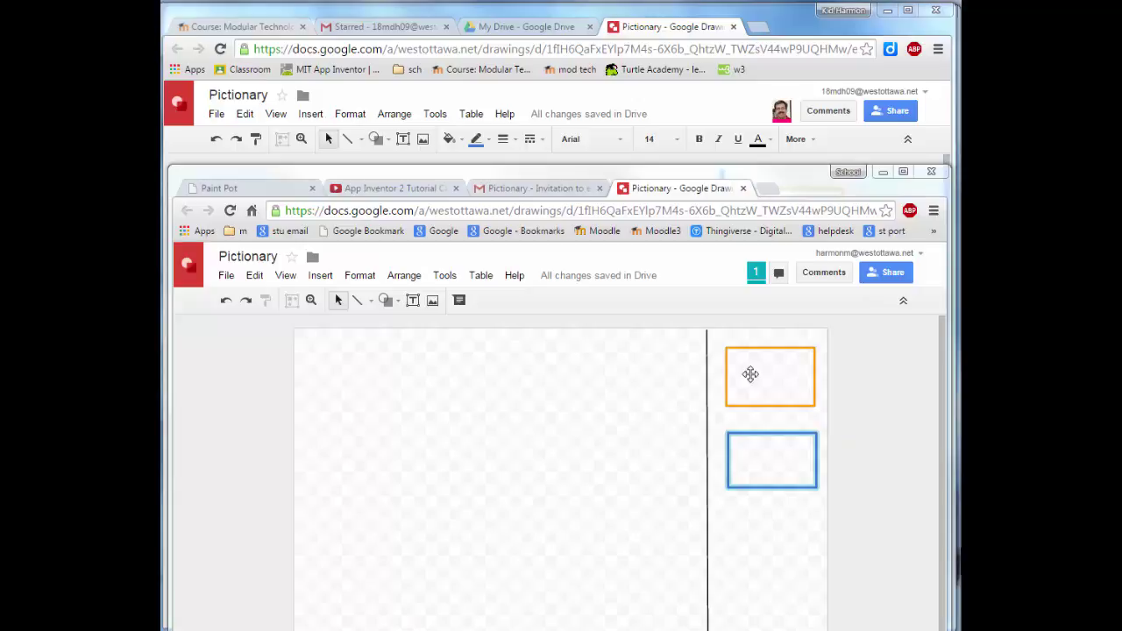
Type 'Hi hike' into the blue box, then close the second browser window.
left_click(749, 457)
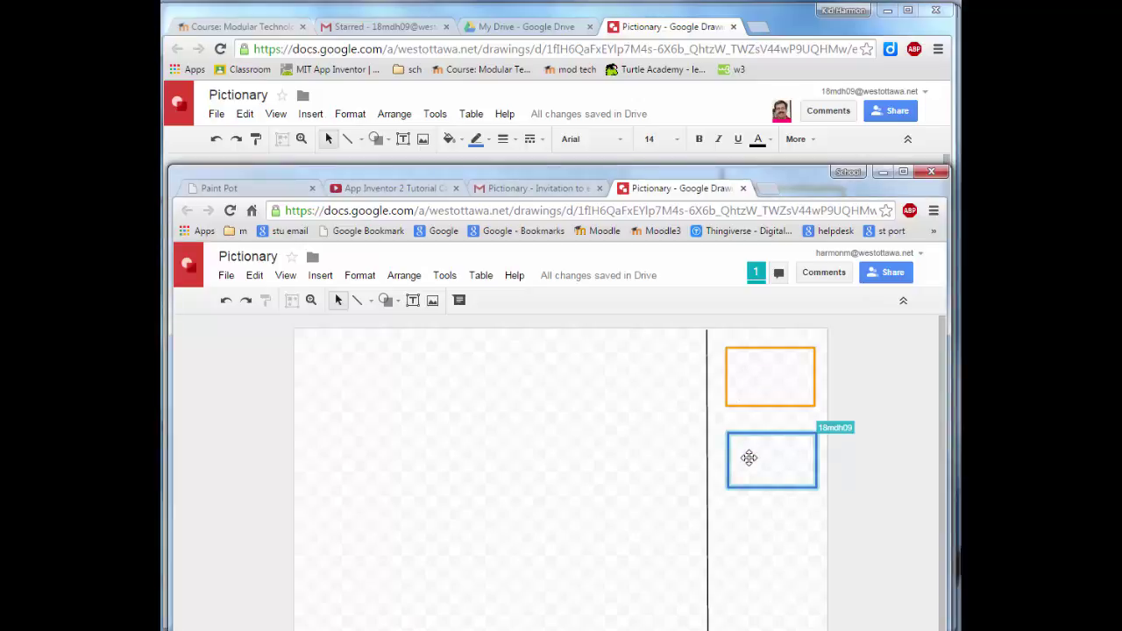
type("Hi h")
type("ike")
left_click(608, 418)
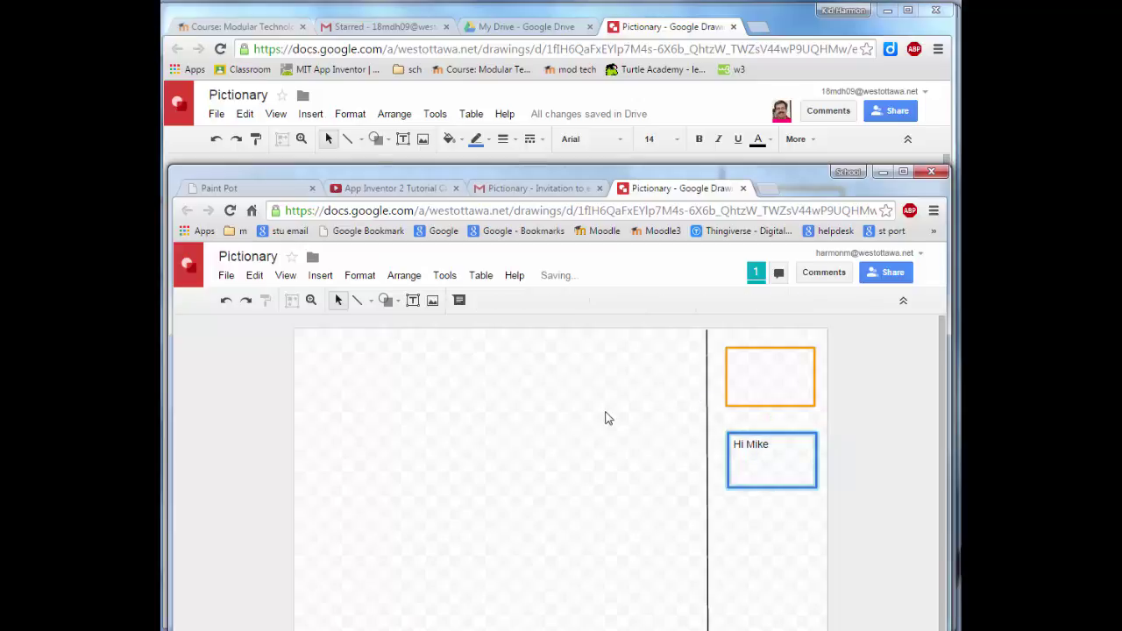
left_click(653, 49)
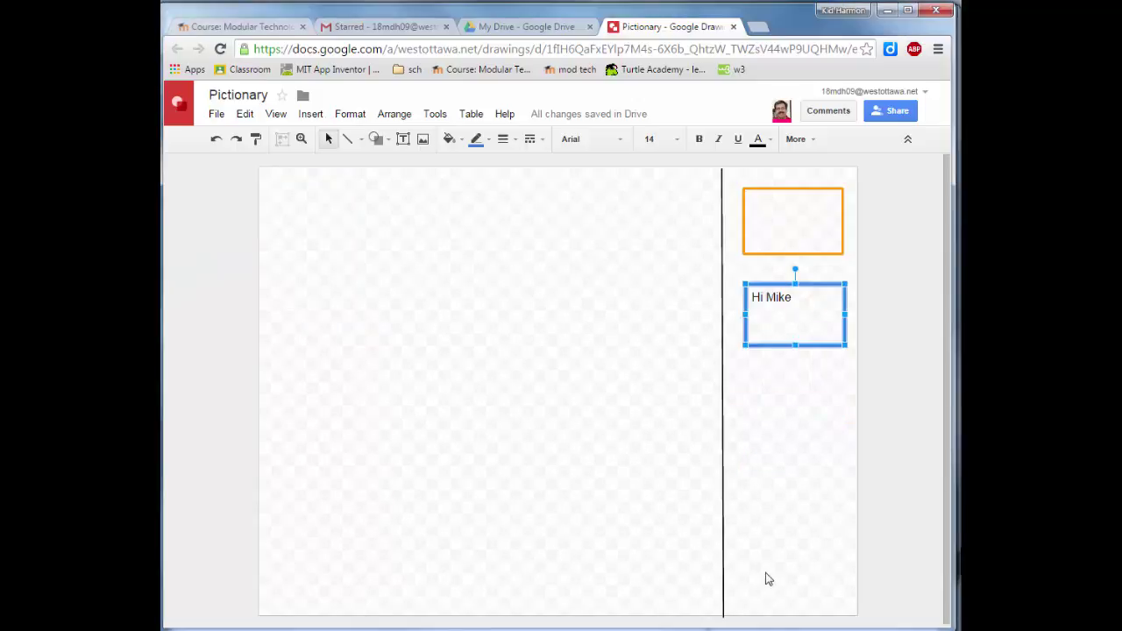
Switch the line tool to Scribble and draw the first curve of the left lens.
left_click(362, 141)
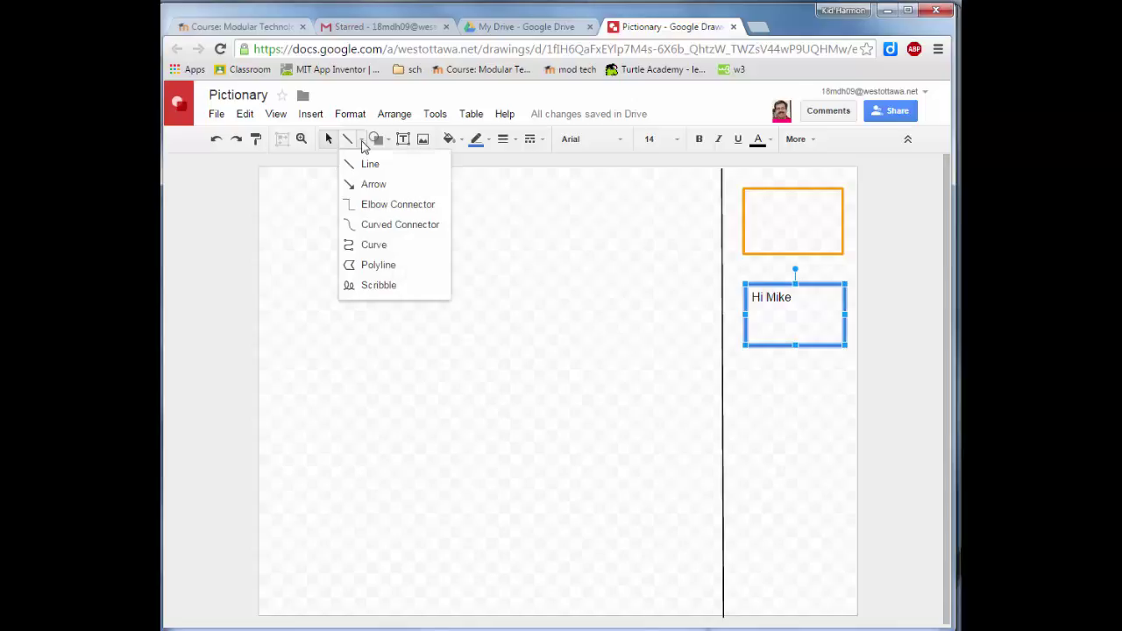
left_click(375, 285)
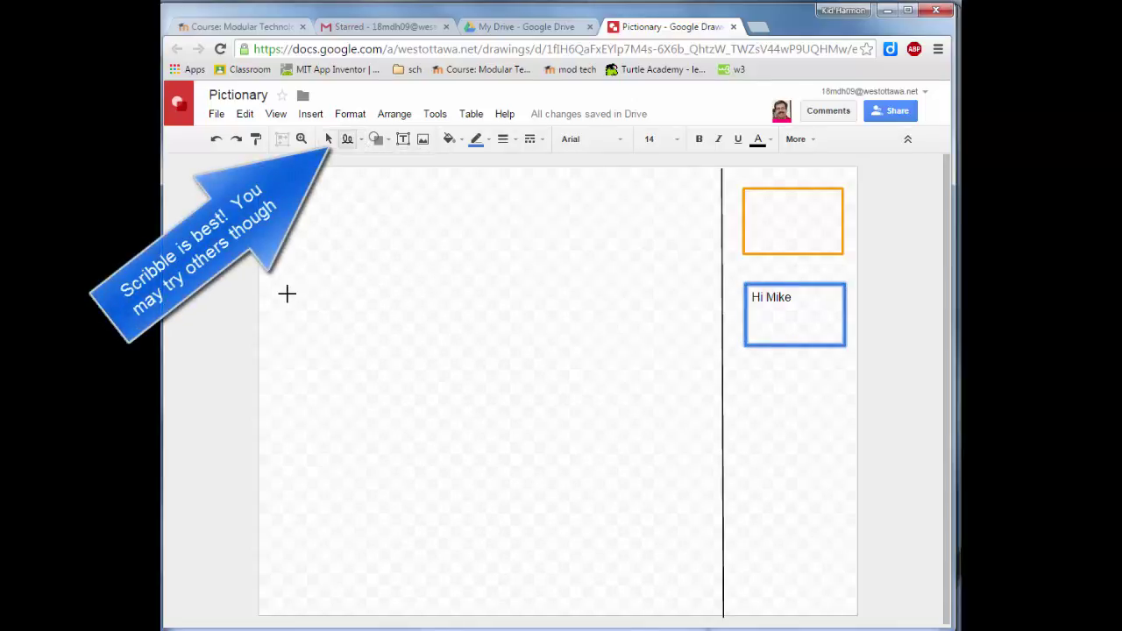
mouse_move(358, 320)
left_mouse_down()
mouse_move(342, 272)
mouse_move(404, 240)
left_mouse_up()
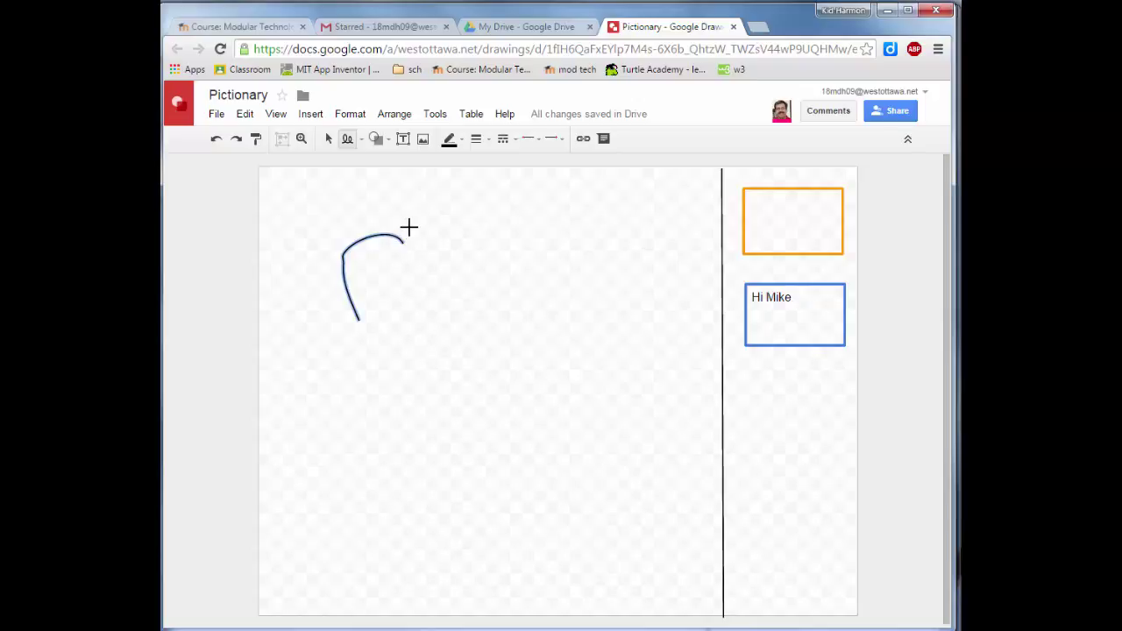
Sketch the glasses: finish the lens outline and draw both arms.
mouse_move(357, 317)
left_mouse_down()
mouse_move(426, 323)
mouse_move(396, 229)
mouse_move(588, 232)
mouse_move(611, 256)
mouse_move(561, 233)
left_mouse_up()
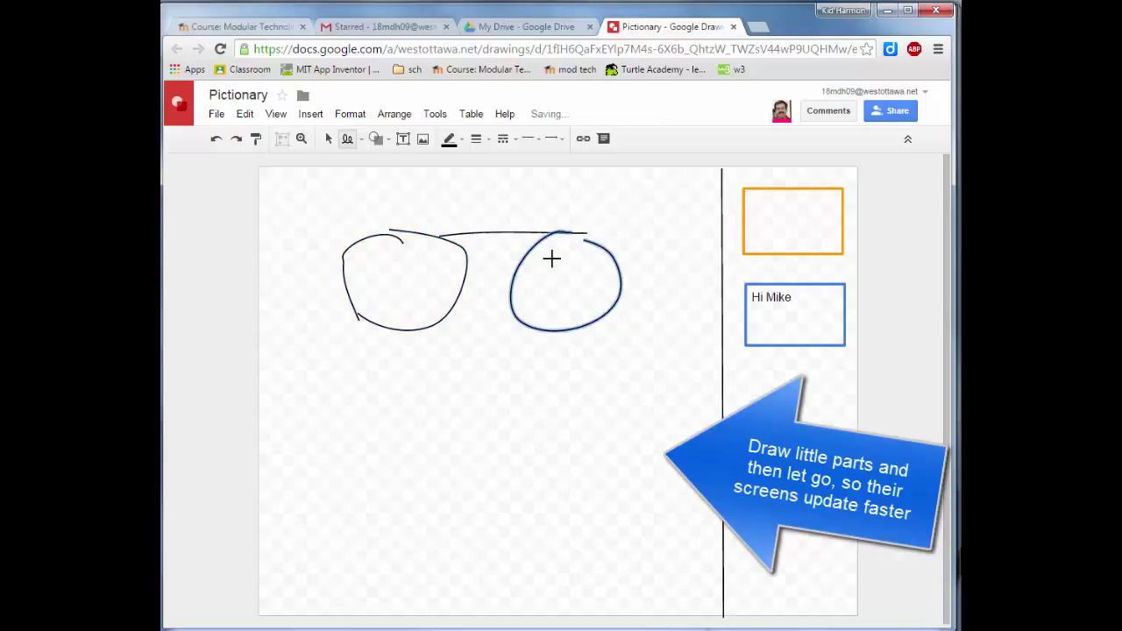
mouse_move(356, 234)
left_mouse_down()
mouse_move(273, 252)
mouse_move(274, 263)
left_mouse_up()
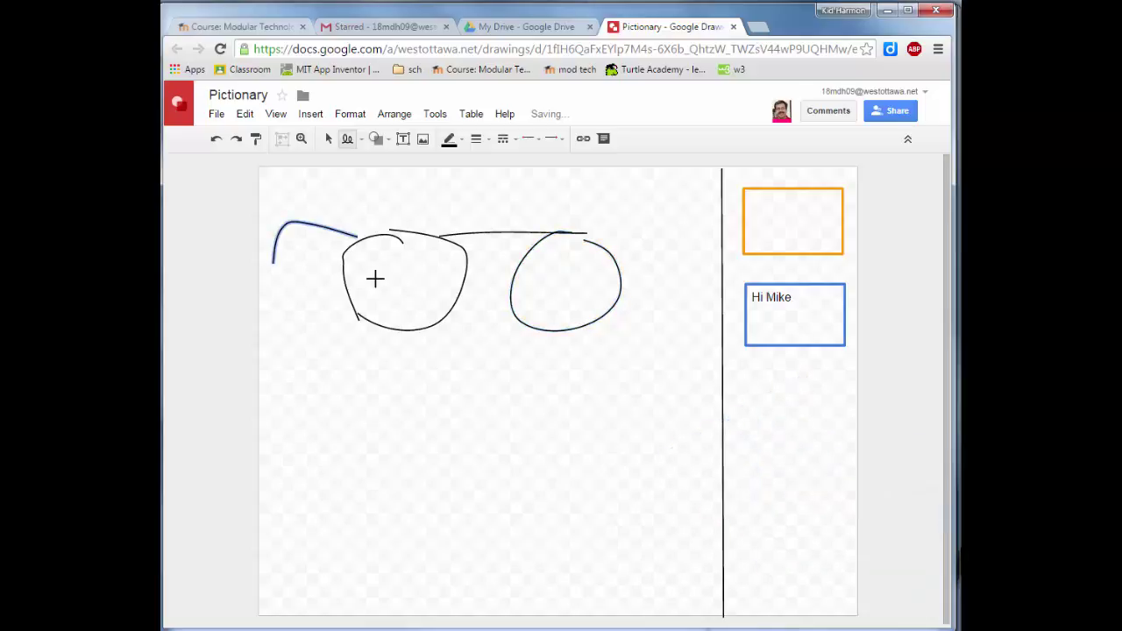
mouse_move(583, 237)
left_mouse_down()
mouse_move(669, 206)
mouse_move(692, 243)
left_mouse_up()
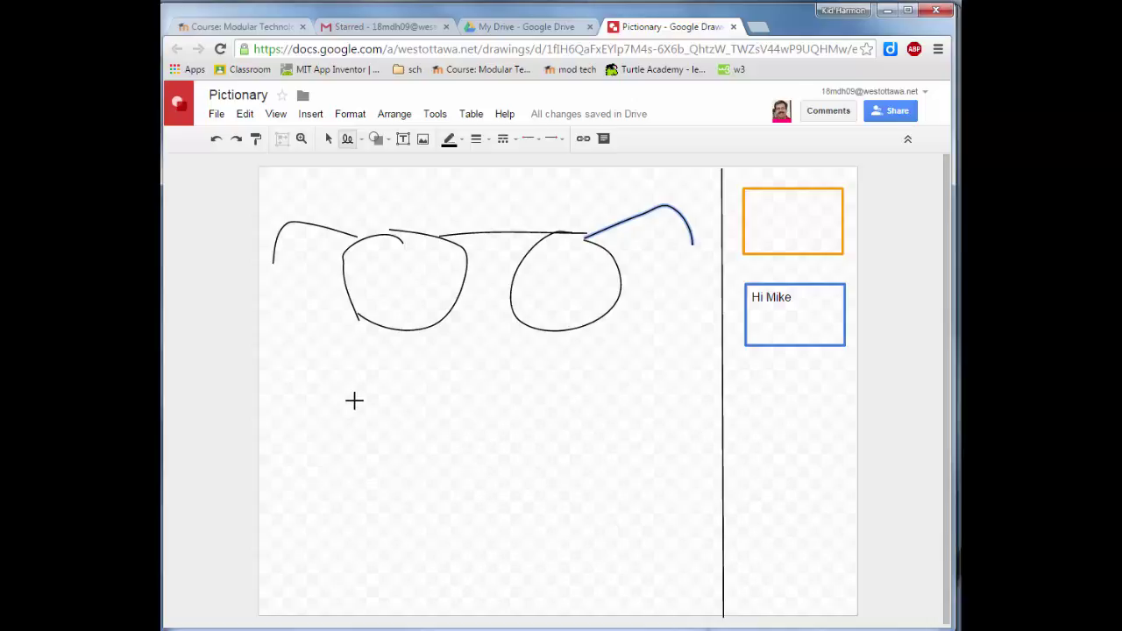
Sketch a tree beneath the glasses with a trunk and several branches.
mouse_move(434, 532)
left_mouse_down()
mouse_move(505, 532)
mouse_move(499, 457)
mouse_move(586, 450)
mouse_move(513, 420)
left_mouse_up()
mouse_move(433, 416)
left_mouse_down()
mouse_move(374, 475)
mouse_move(445, 476)
mouse_move(438, 543)
left_mouse_up()
mouse_move(435, 414)
left_mouse_down()
mouse_move(384, 430)
mouse_move(448, 355)
left_mouse_up()
mouse_move(507, 417)
left_mouse_down()
mouse_move(547, 416)
mouse_move(496, 357)
mouse_move(517, 351)
mouse_move(458, 303)
mouse_move(464, 319)
mouse_move(423, 361)
left_mouse_up()
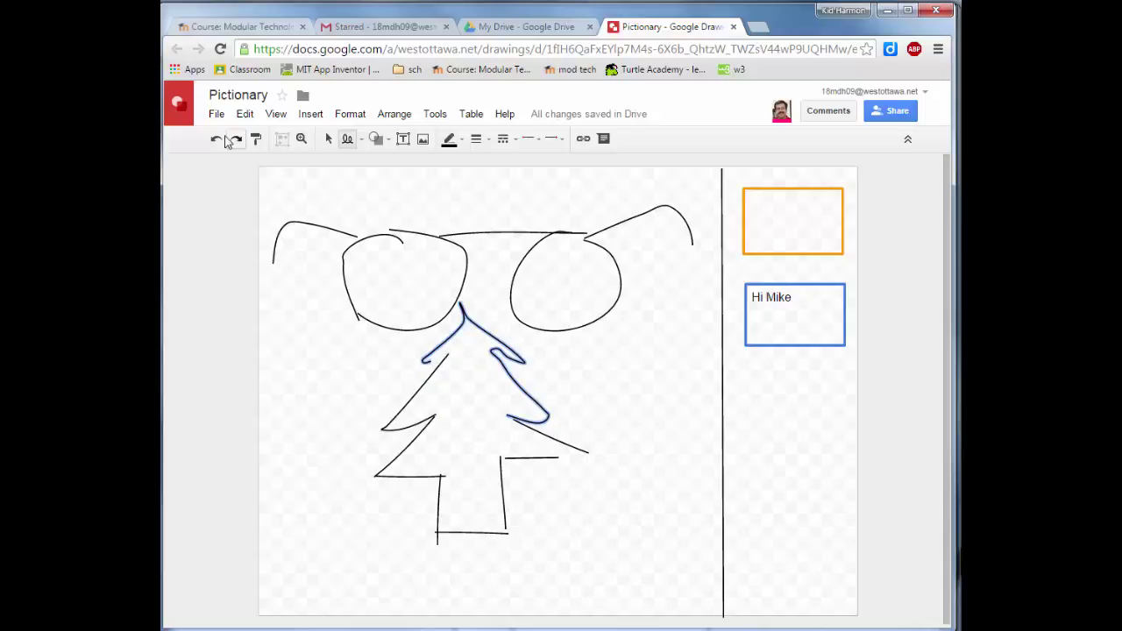
Marquee-select all the glasses-and-tree strokes on the left and delete them.
left_click(329, 139)
mouse_move(268, 165)
left_mouse_down()
mouse_move(570, 532)
mouse_move(712, 602)
left_mouse_up()
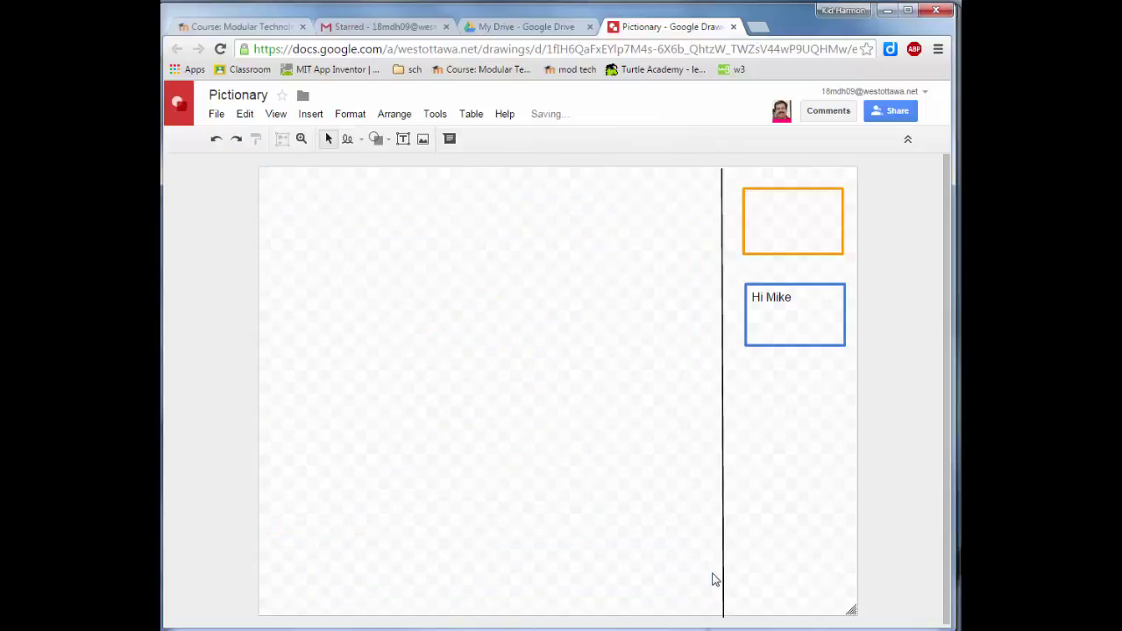